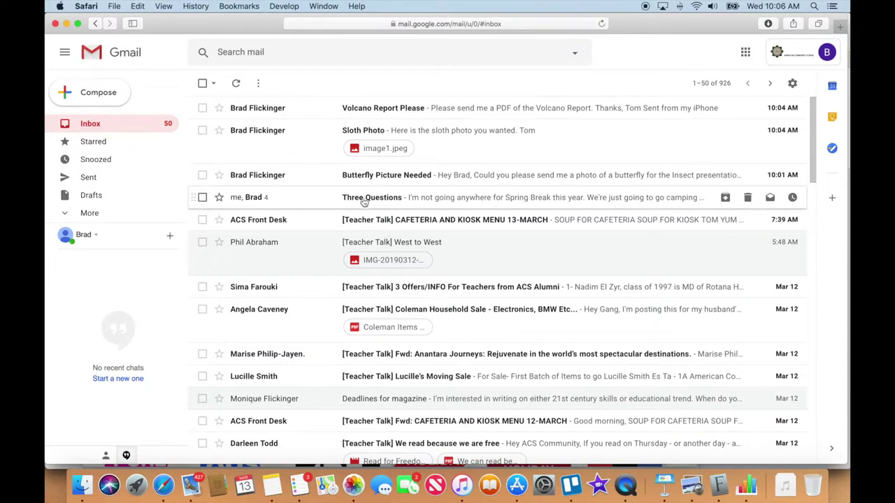
# - Reply to the "Three Questions" email with "Yes, I have two brothers and two sisters.", sign it with the sender's first name, and send it
pyautogui.click(370, 200)
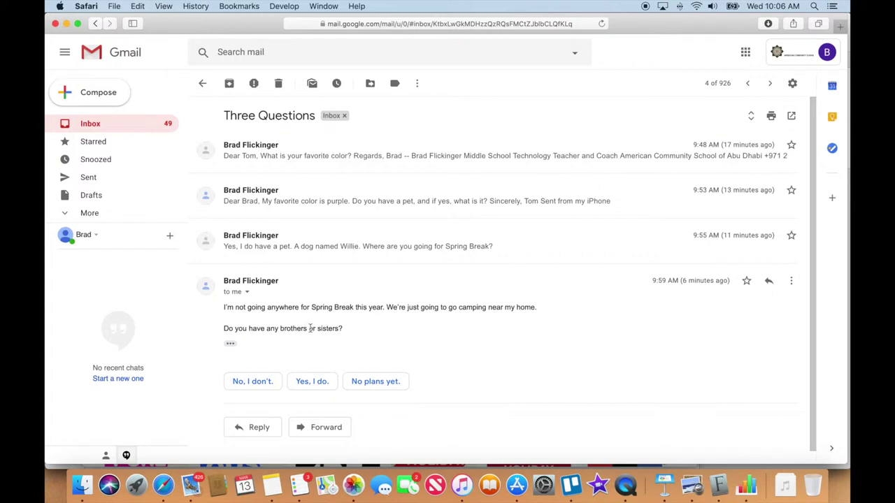
pyautogui.click(259, 429)
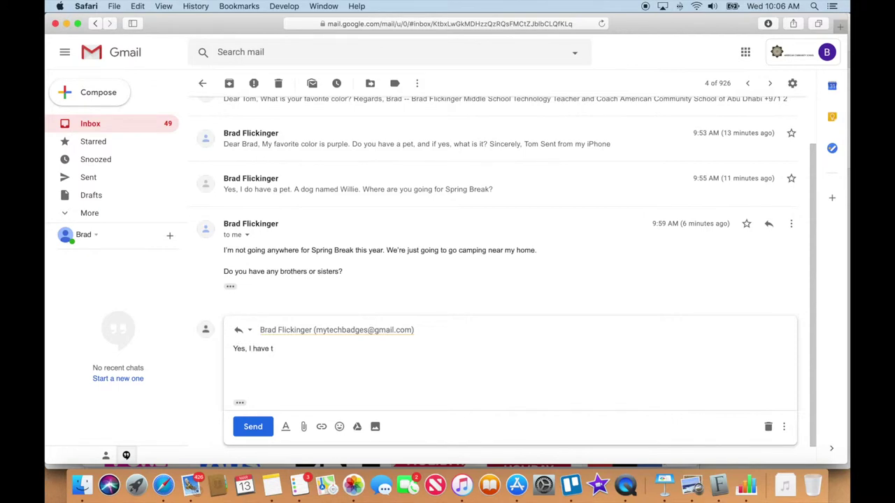
pyautogui.write('Yes, I have two brothers and two sisters.')
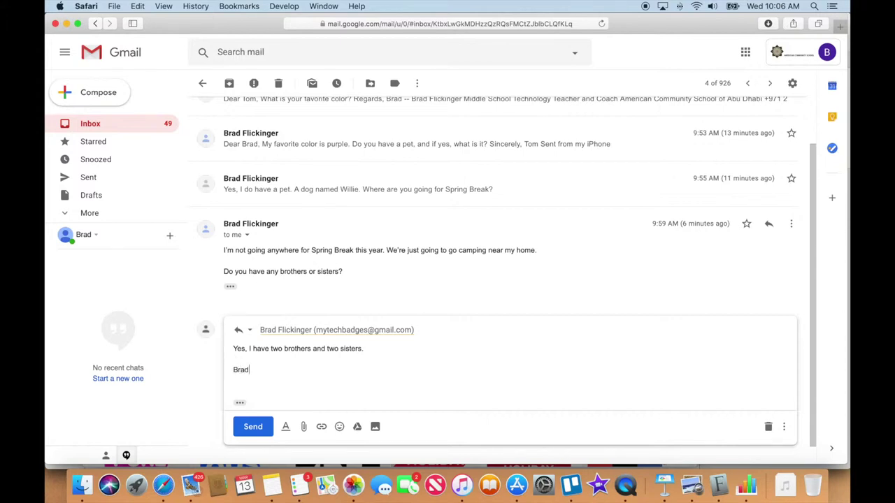
pyautogui.click(254, 428)
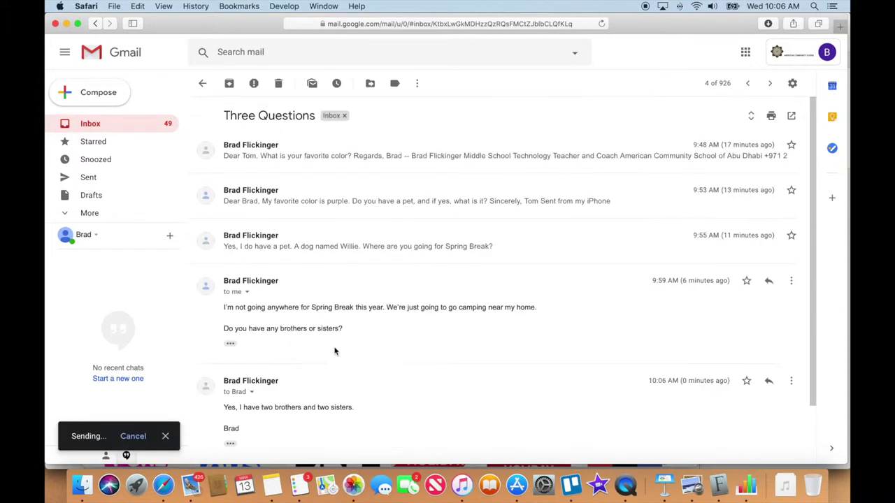
# - Return to the inbox and open the "Butterfly Picture Needed" email
pyautogui.click(114, 130)
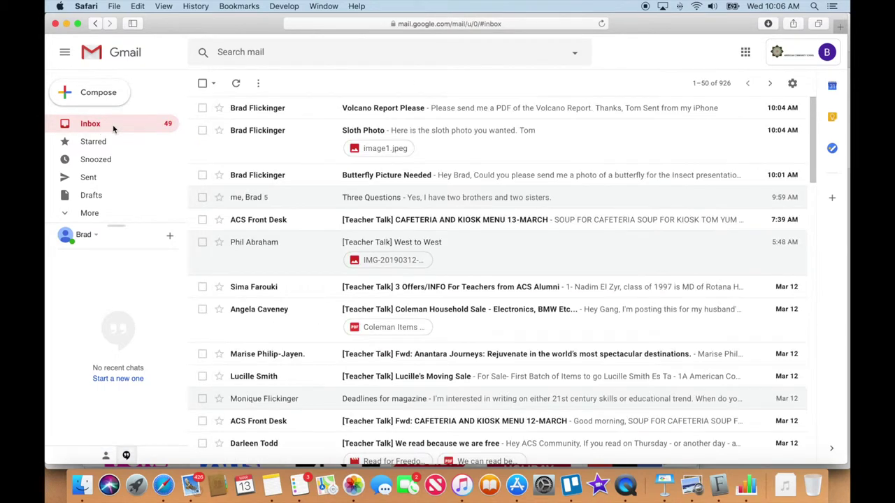
pyautogui.click(363, 178)
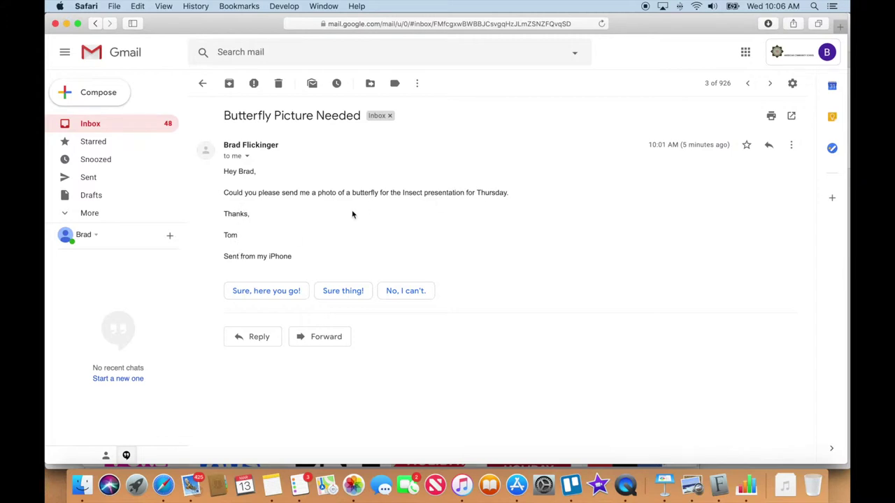
# - Open Google Images in a new browser tab and search for "butterfly"
pyautogui.click(842, 28)
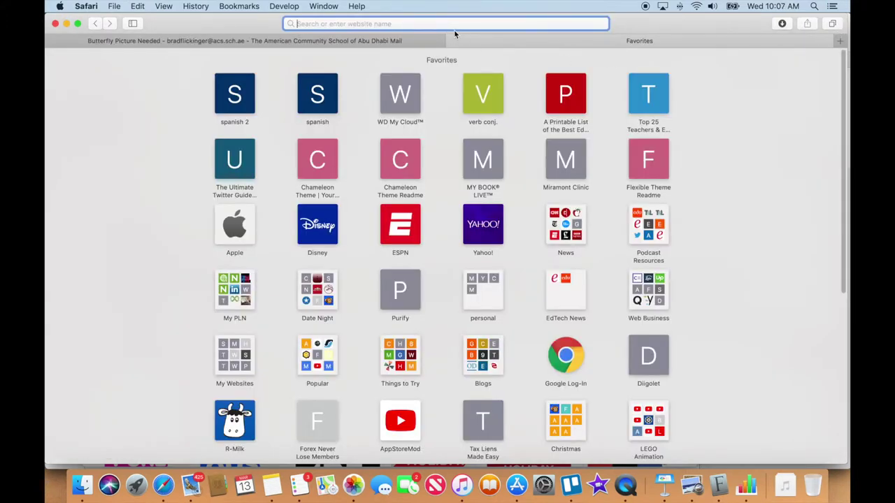
pyautogui.write('Google.com — Google')
pyautogui.press('Return')
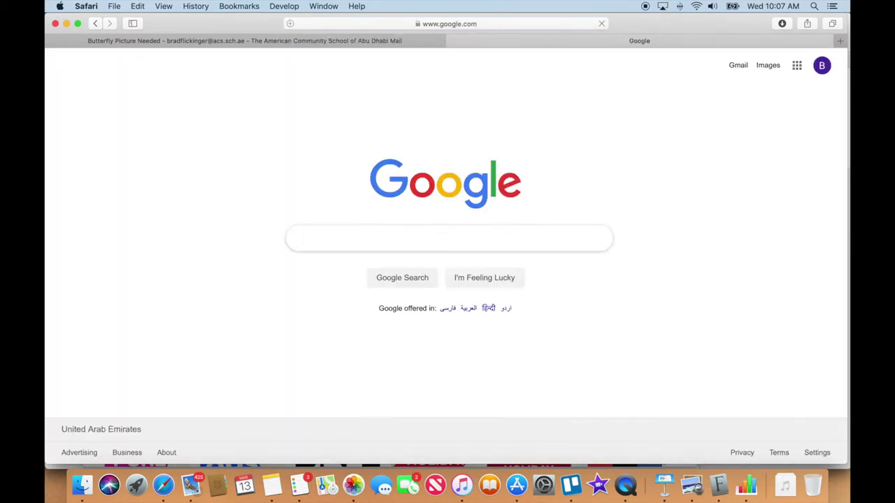
pyautogui.click(768, 65)
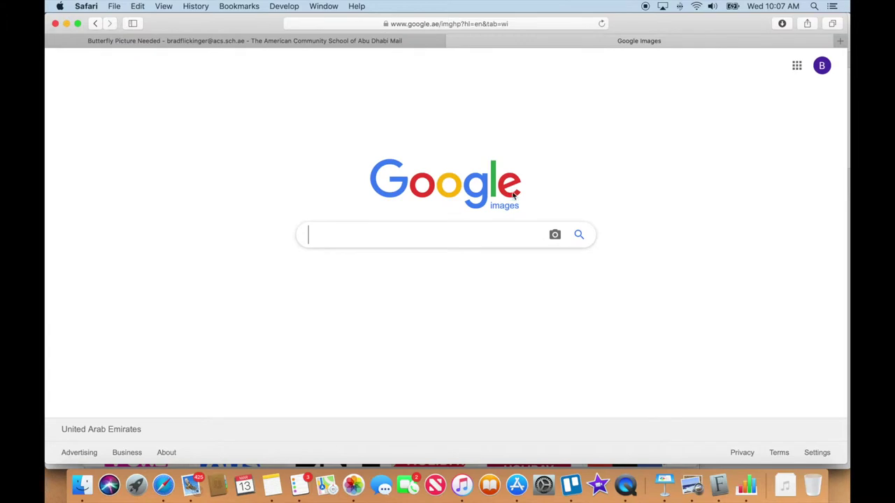
pyautogui.write('butterfl')
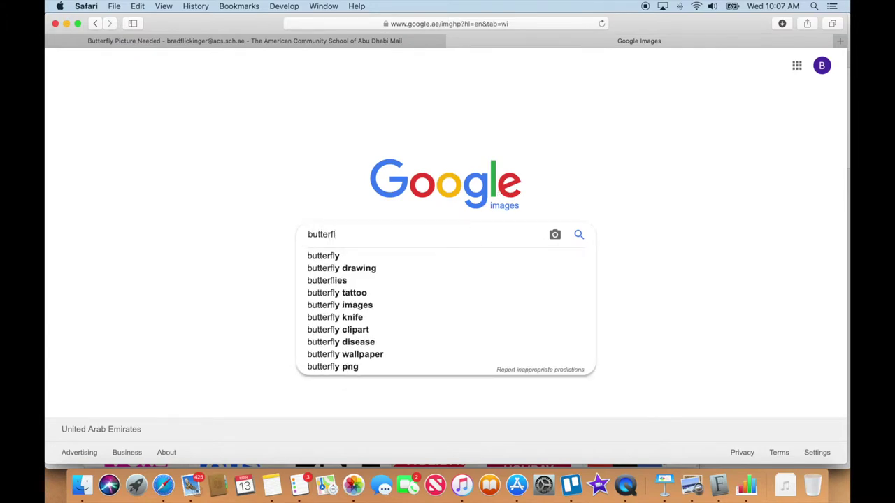
pyautogui.write('y')
pyautogui.press('Return')
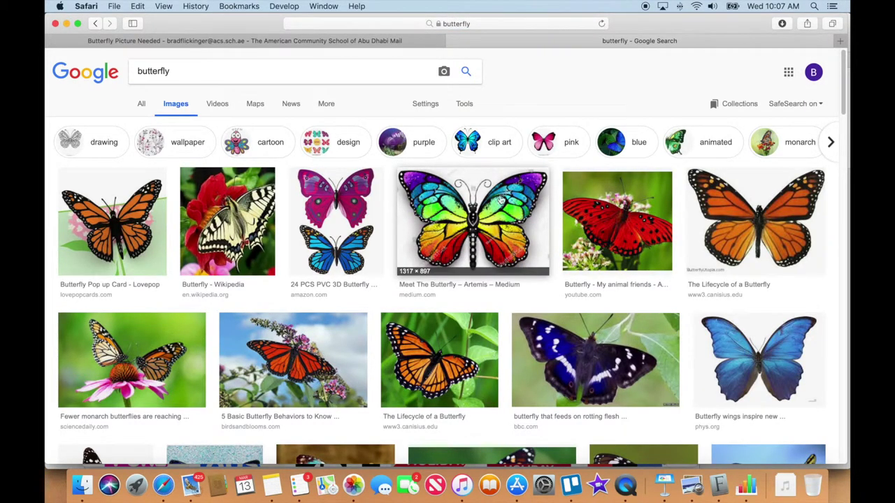
# - Limit the butterfly image results to the Large size
pyautogui.click(465, 105)
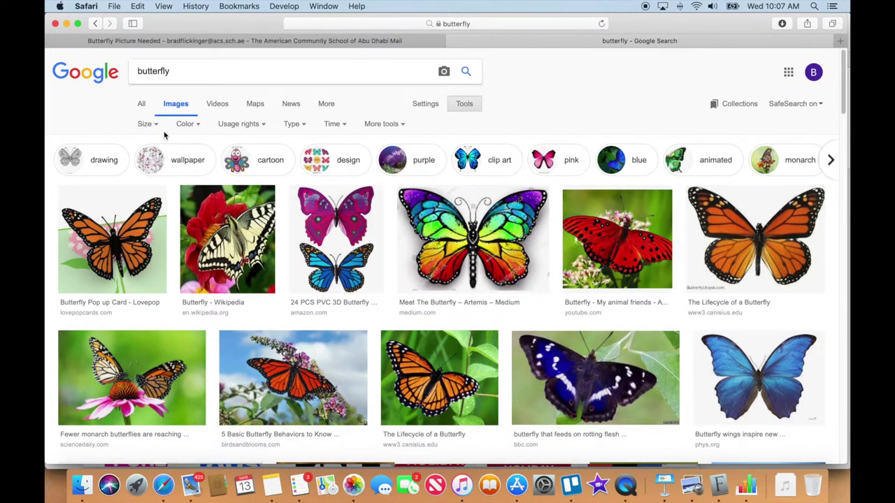
pyautogui.click(147, 124)
pyautogui.click(151, 161)
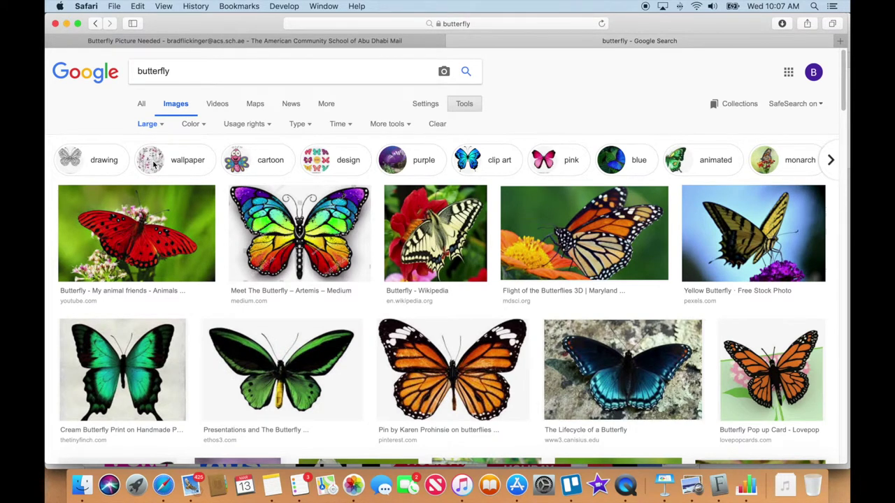
# - Preview the first butterfly results through to the black and yellow butterfly from Pexels, and save that image to Downloads
pyautogui.click(150, 242)
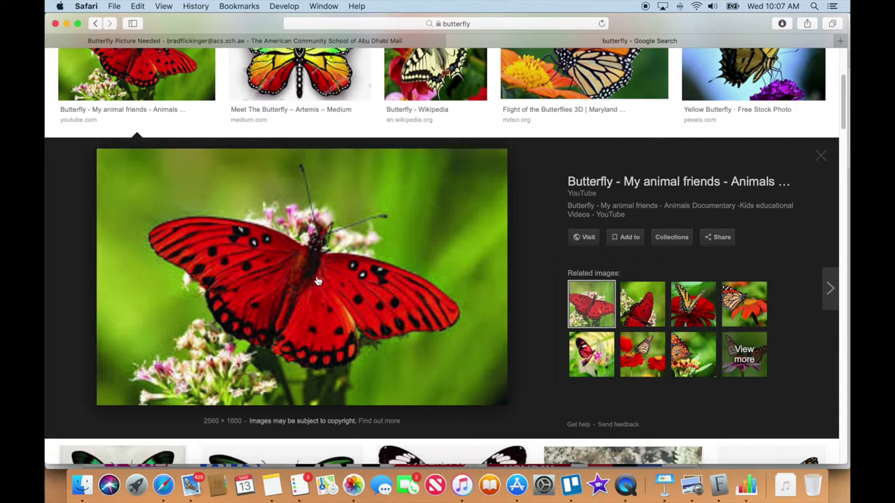
pyautogui.press('Right')
pyautogui.press('Right')
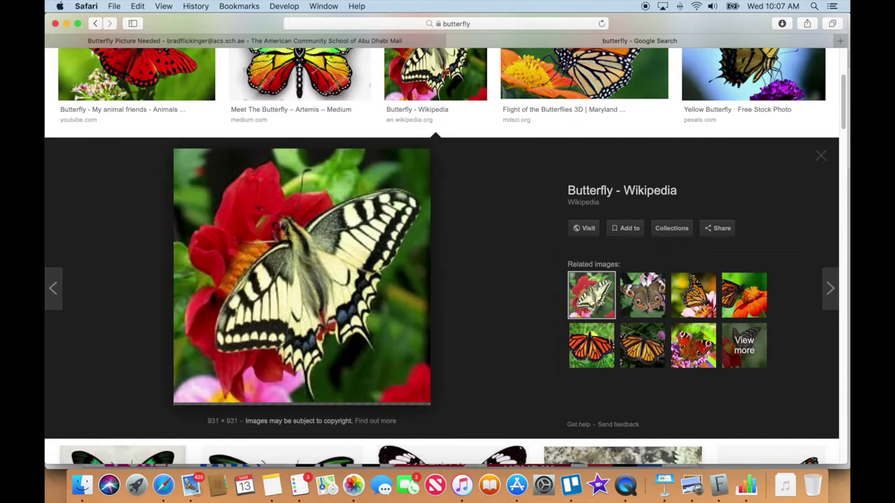
pyautogui.press('Left')
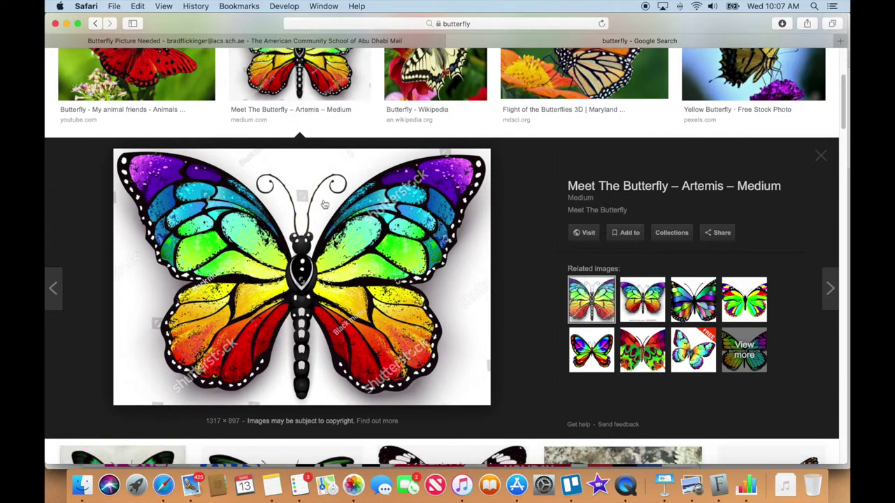
pyautogui.press('Right')
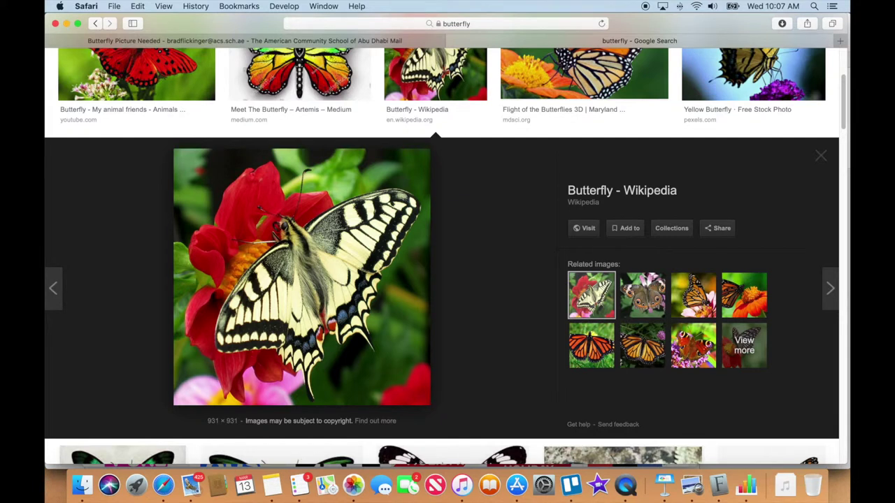
pyautogui.press('Right')
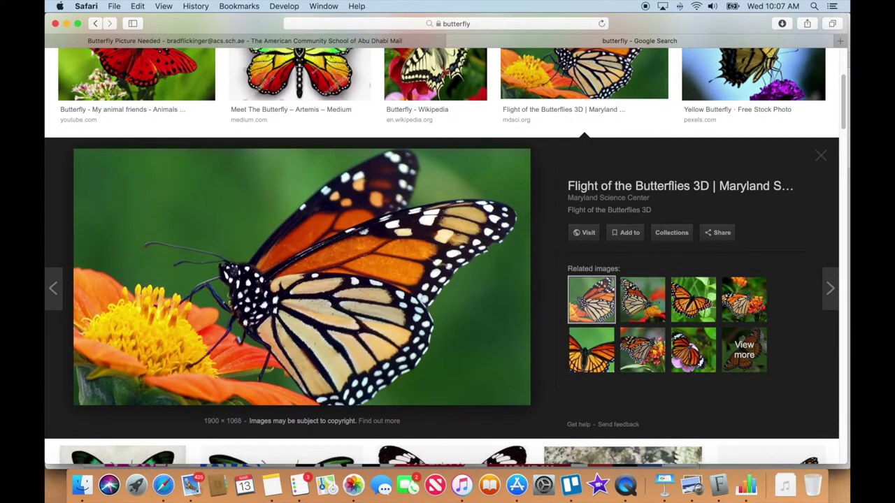
pyautogui.press('Right')
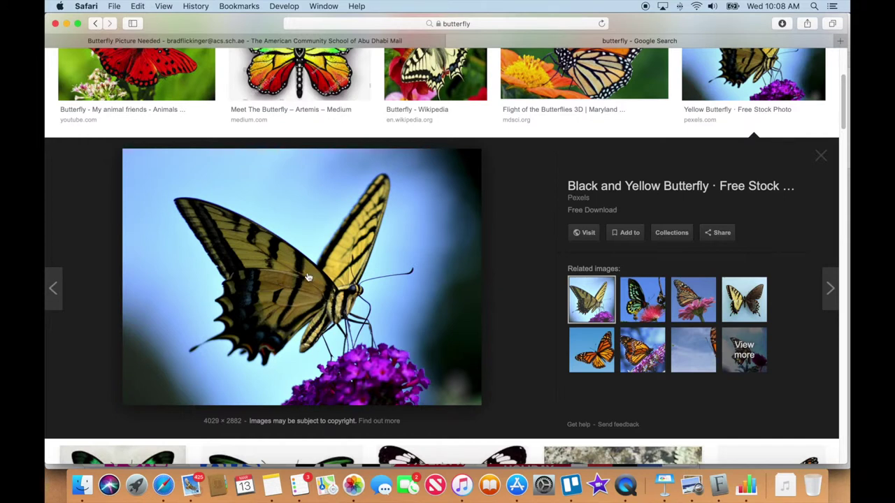
pyautogui.rightClick(308, 278)
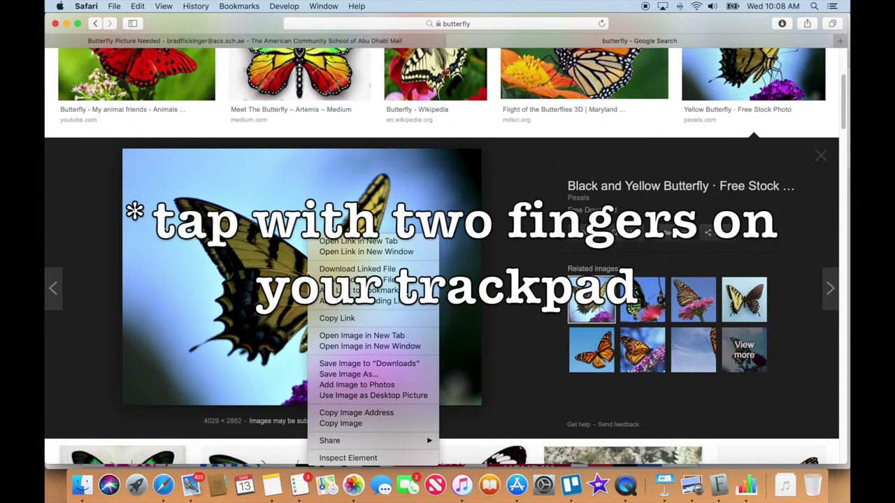
pyautogui.click(382, 363)
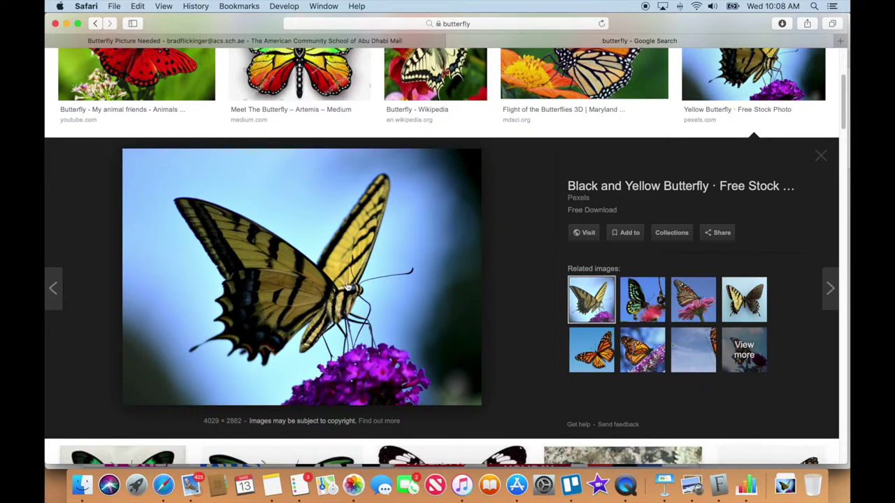
# - Try to open the black and yellow butterfly image in a new tab, close its Preview window, and return to the search results in Safari
pyautogui.rightClick(323, 281)
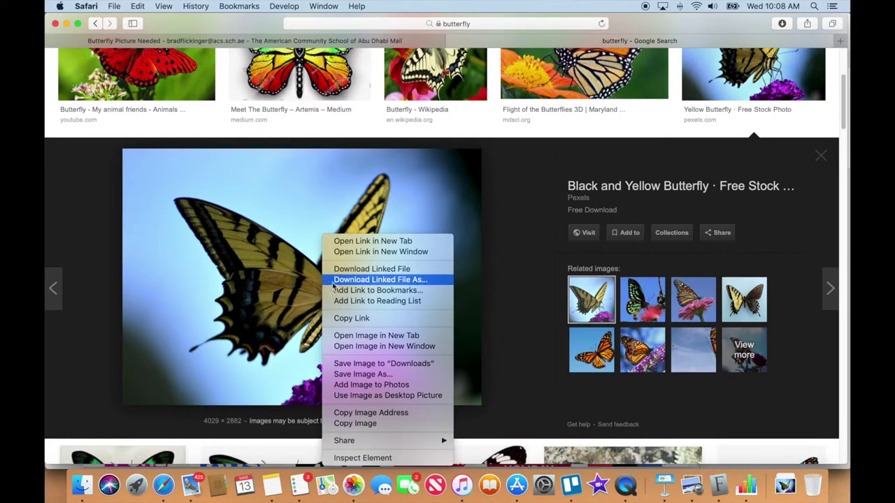
pyautogui.click(376, 336)
pyautogui.press('super+Tab')
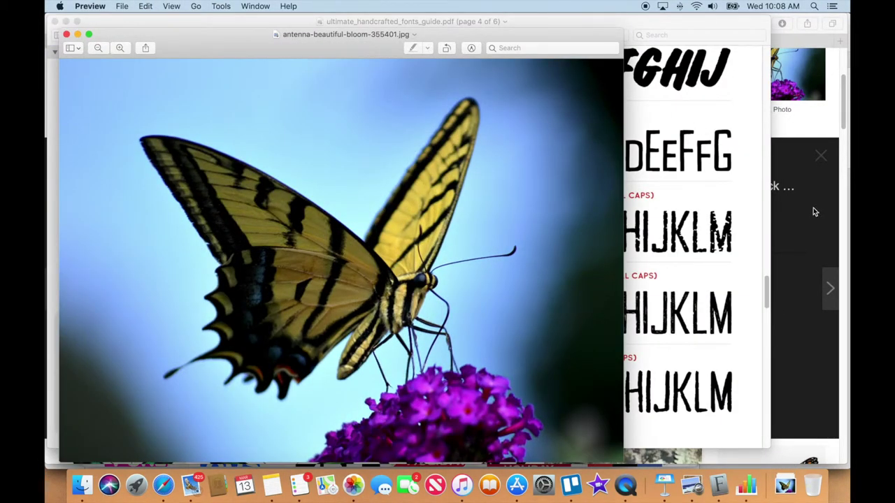
pyautogui.click(814, 209)
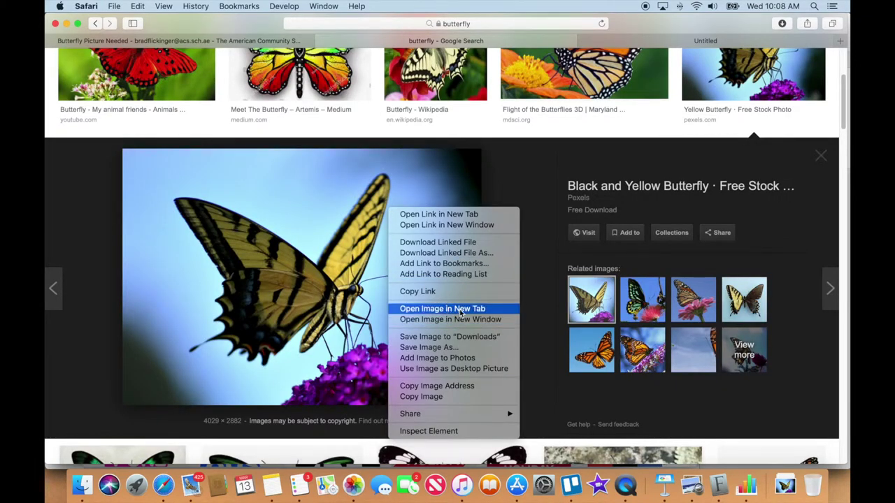
pyautogui.click(461, 310)
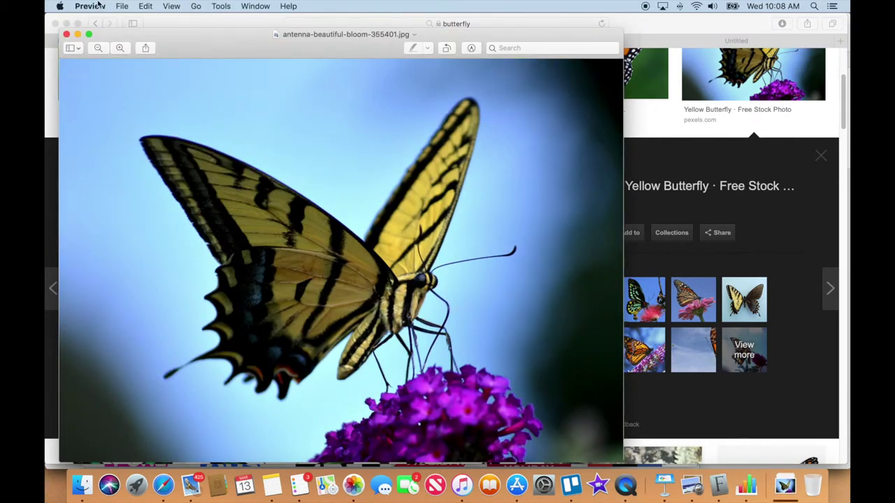
pyautogui.click(67, 34)
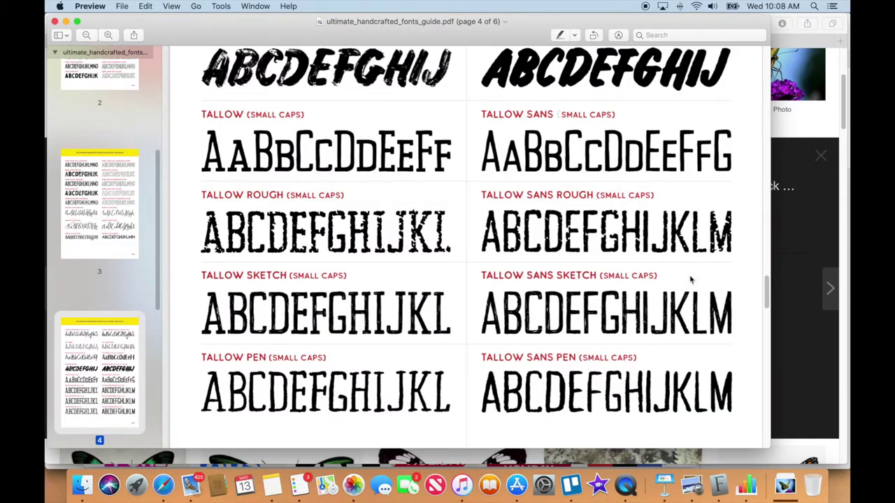
pyautogui.click(786, 243)
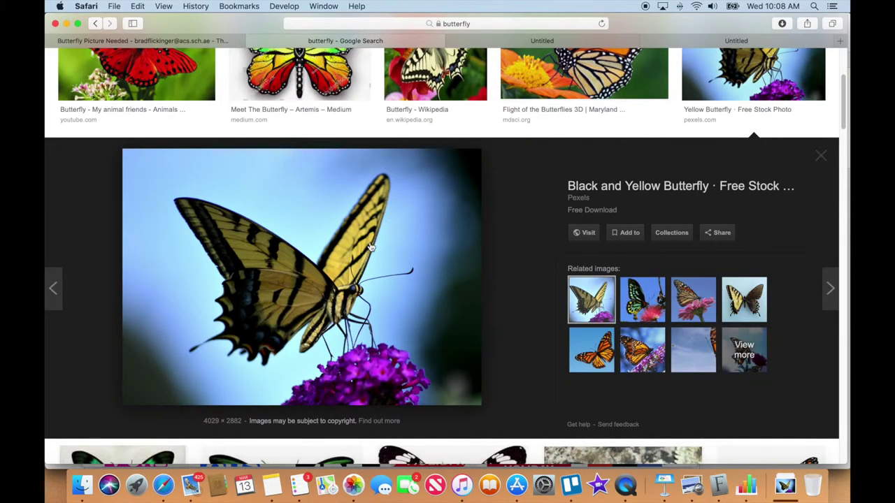
# - Copy the share link of the black and yellow butterfly image and go back to the "Butterfly Picture Needed" email
pyautogui.scroll(-3, 382, 295)
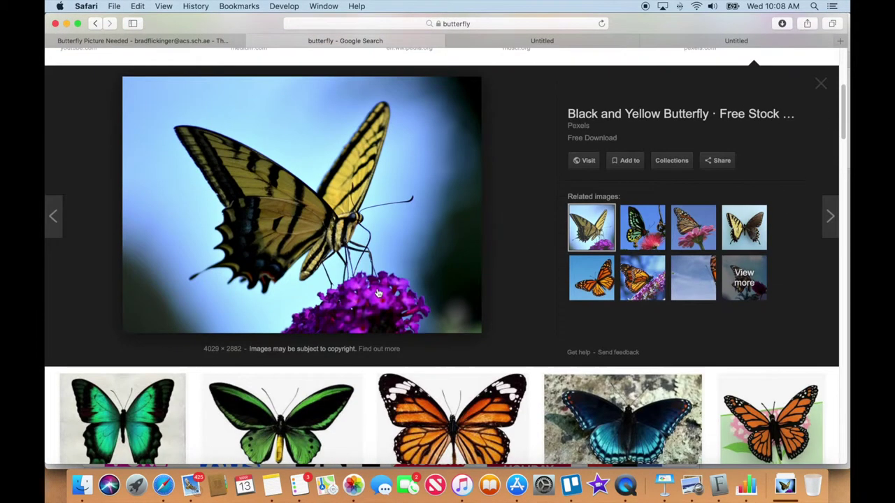
pyautogui.scroll(1, 378, 292)
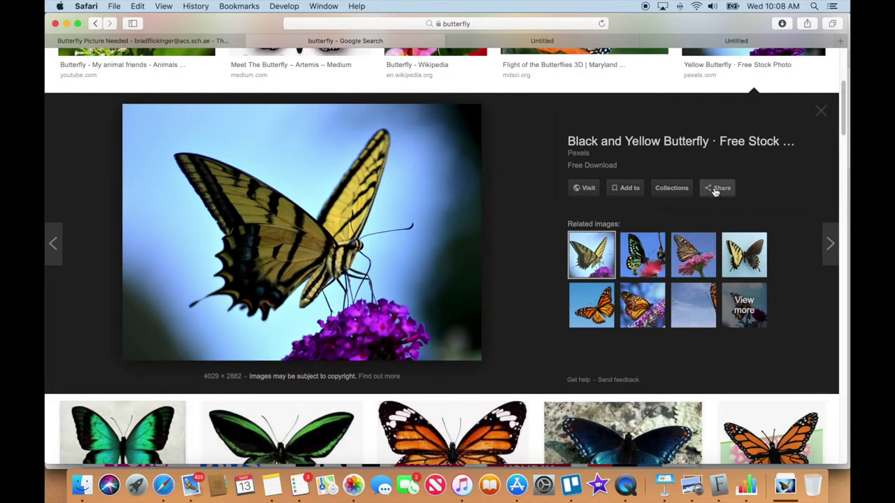
pyautogui.click(717, 189)
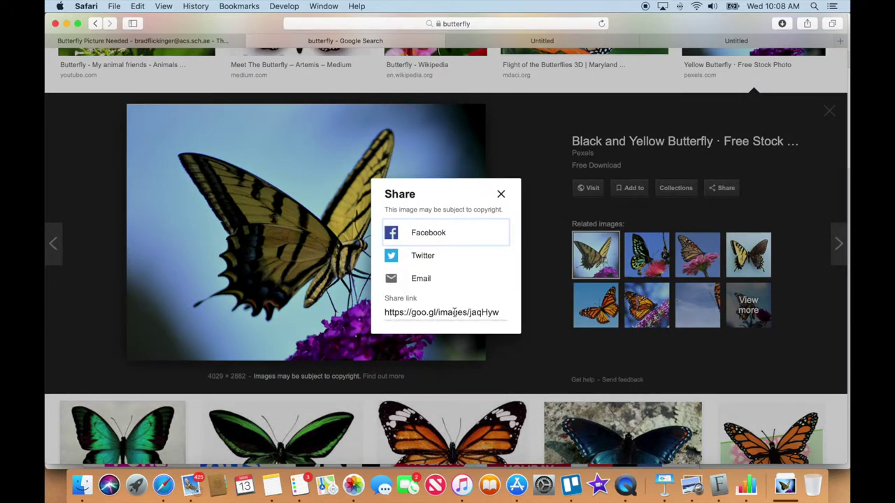
pyautogui.click(501, 194)
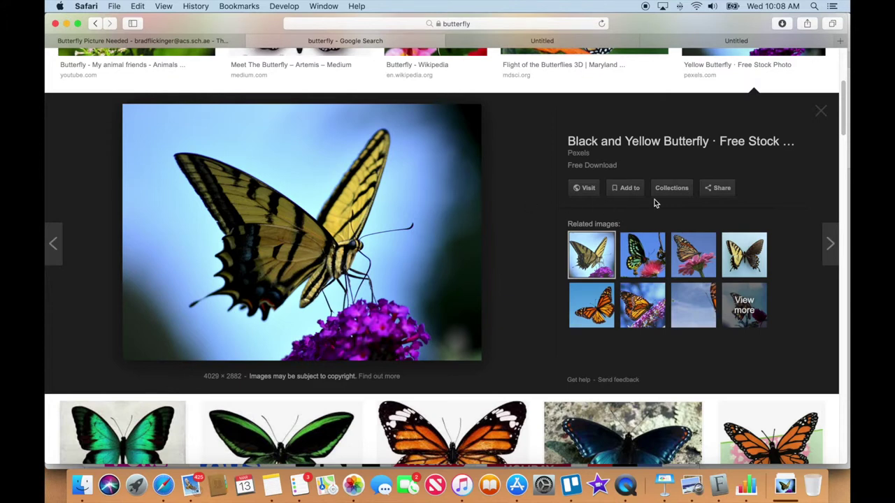
pyautogui.click(713, 190)
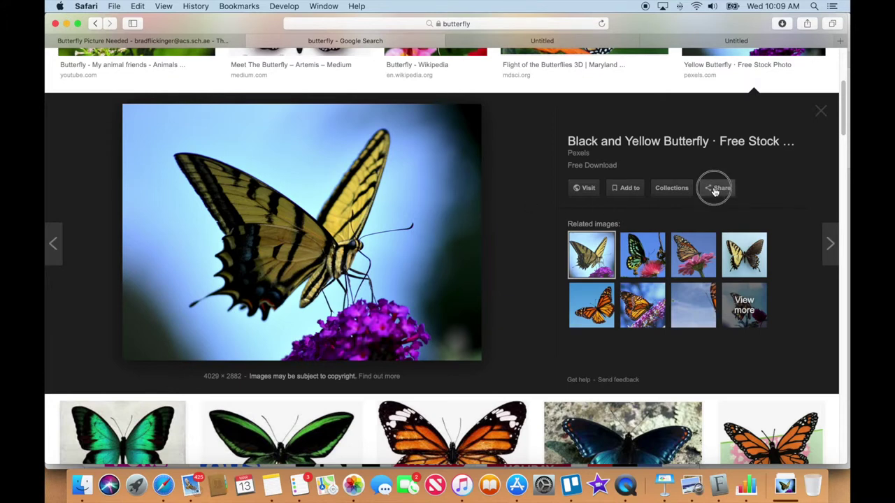
pyautogui.click(471, 316)
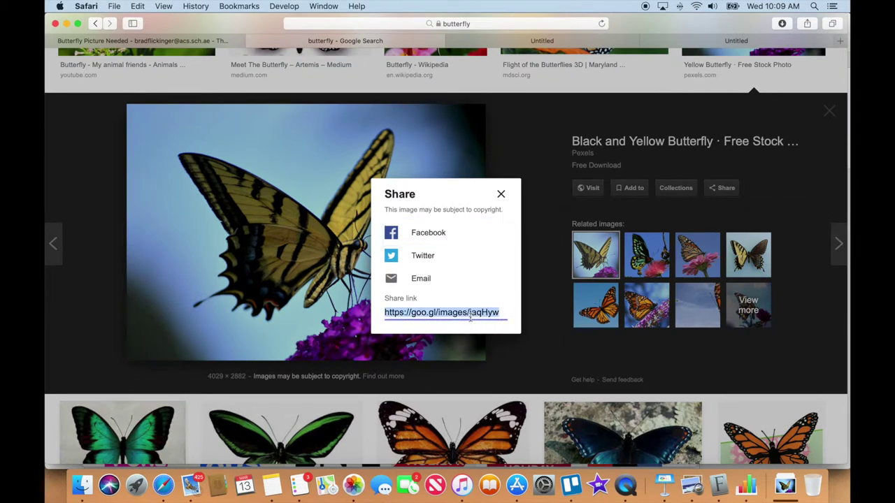
pyautogui.click(137, 7)
pyautogui.click(151, 60)
pyautogui.click(515, 142)
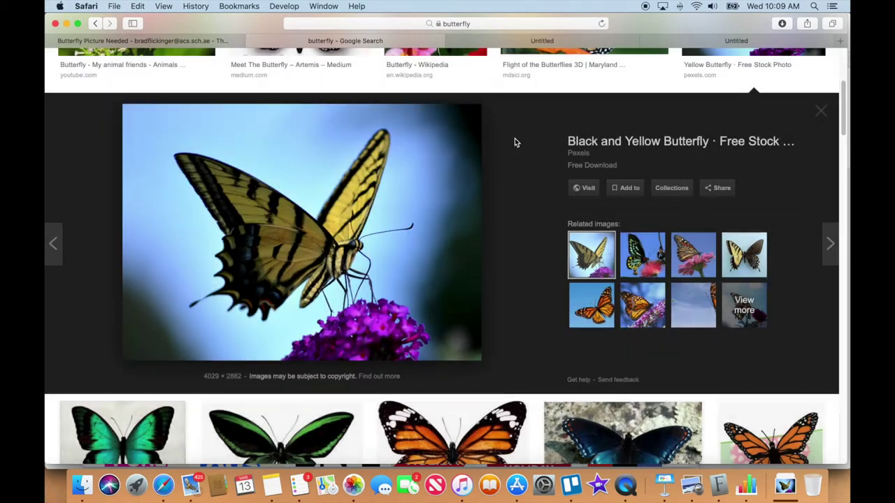
pyautogui.click(203, 42)
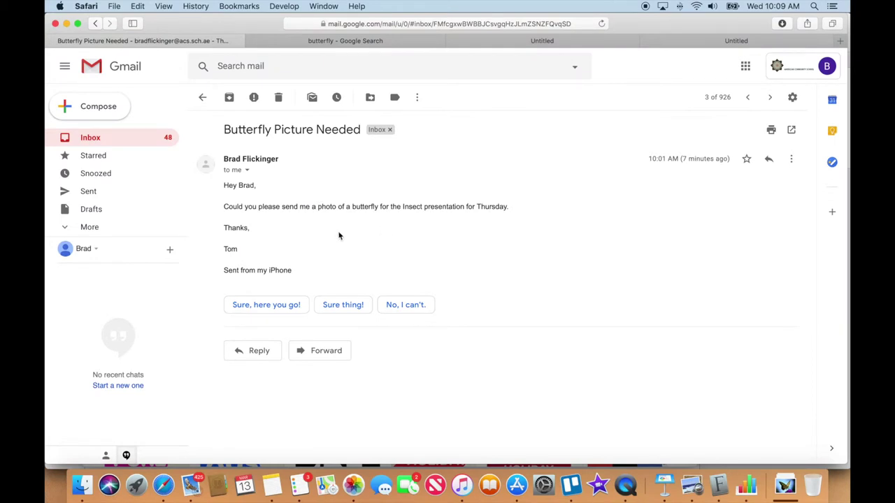
# - Reply to the butterfly request with "Here it is." and "This is the citation for it:", followed by the copied image link
pyautogui.click(265, 352)
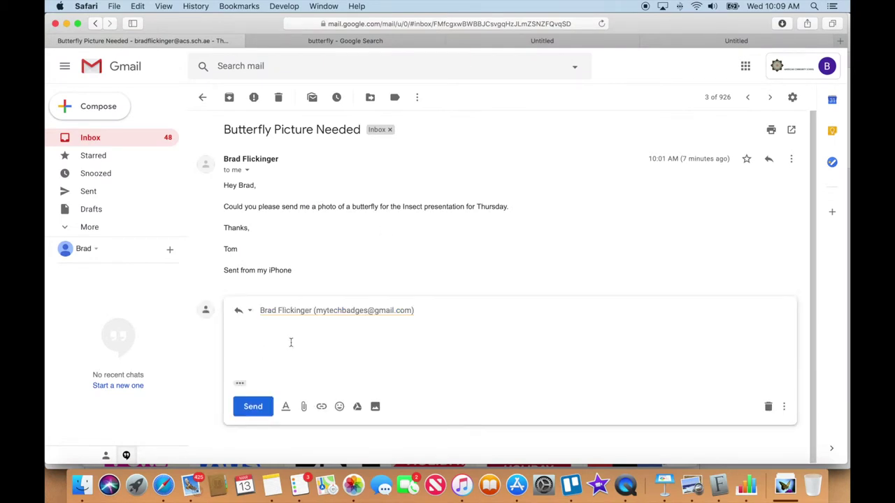
pyautogui.write('Here i')
pyautogui.write('for it:')
pyautogui.press('Return')
pyautogui.press('super+v')
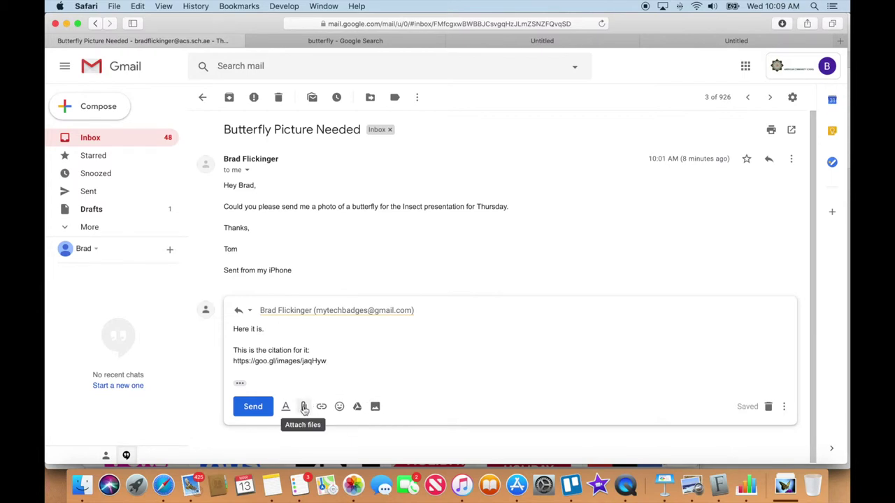
# - Insert the downloaded butterfly image inline in the reply, below the citation link
pyautogui.click(376, 407)
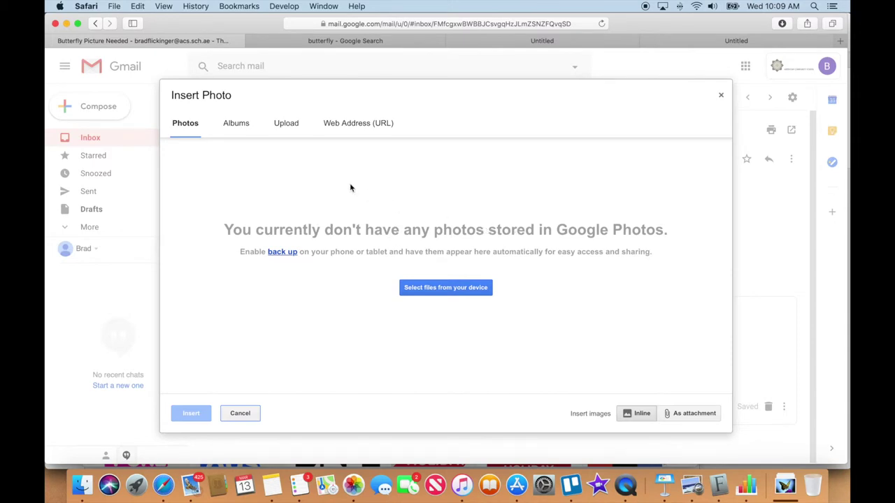
pyautogui.click(289, 131)
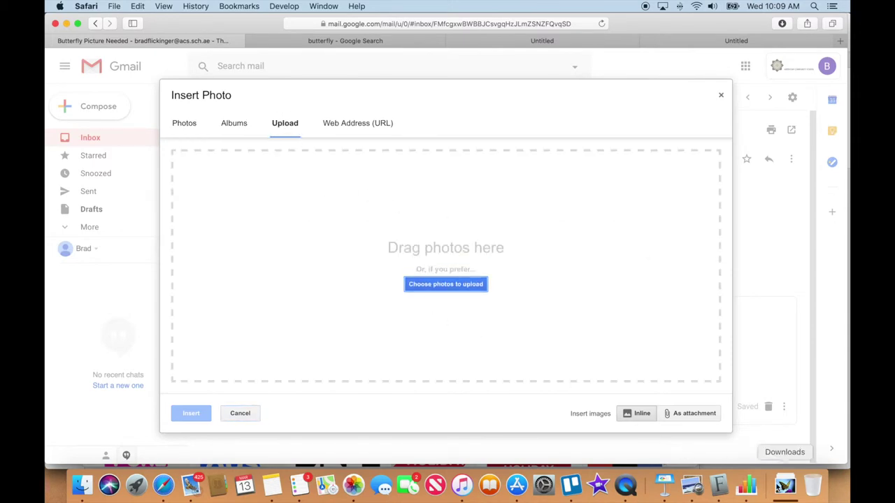
pyautogui.click(786, 491)
pyautogui.moveTo(787, 448); pyautogui.dragTo(539, 301)
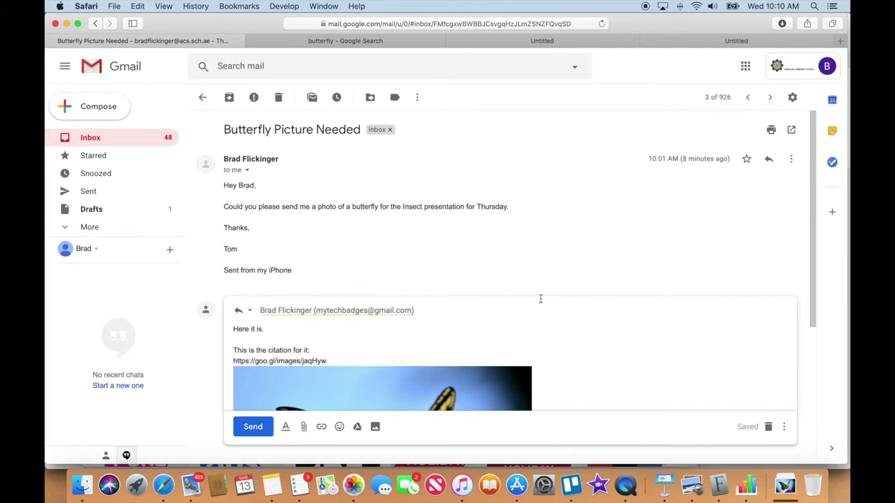
# - Check how the inline butterfly image looks in the reply, and delete it from the message body
pyautogui.scroll(-5, 536, 345)
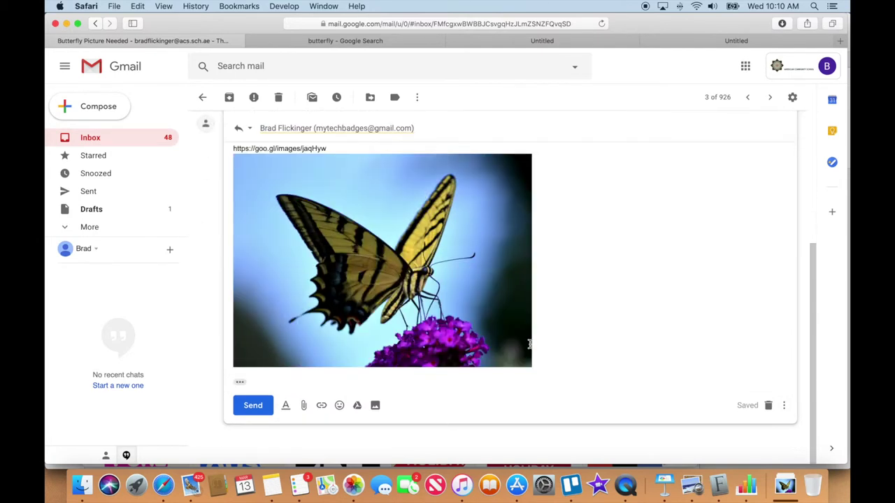
pyautogui.scroll(2, 530, 343)
pyautogui.scroll(-2, 529, 344)
pyautogui.scroll(3, 529, 341)
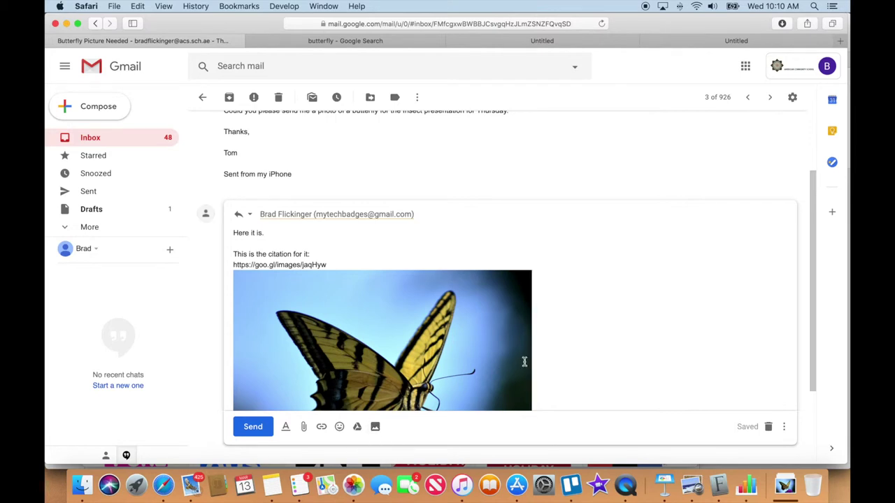
pyautogui.scroll(-2, 548, 353)
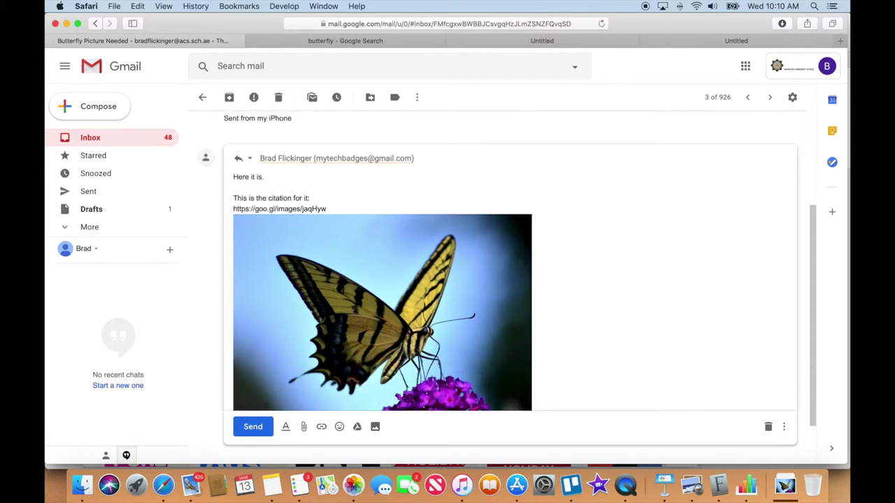
pyautogui.press('BackSpace')
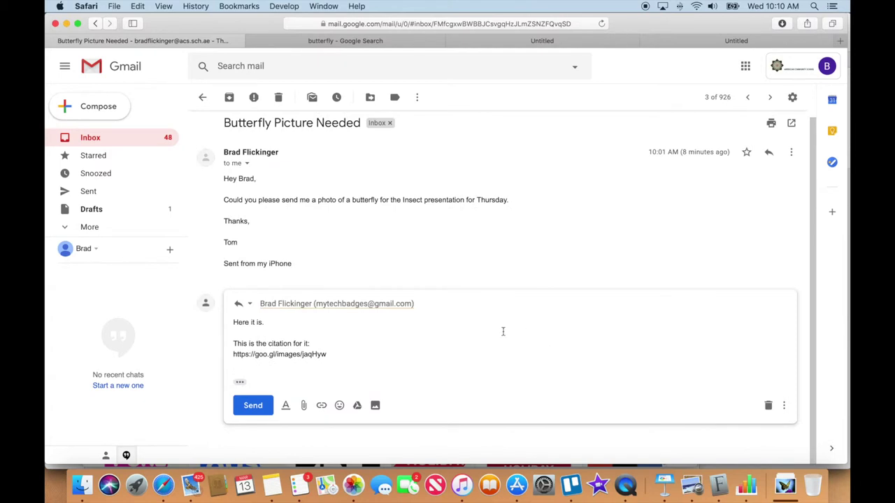
# - Decline the Google Drive offer and attach antenna-beautiful-bloom-355401.jpg from Downloads to the reply
pyautogui.click(304, 407)
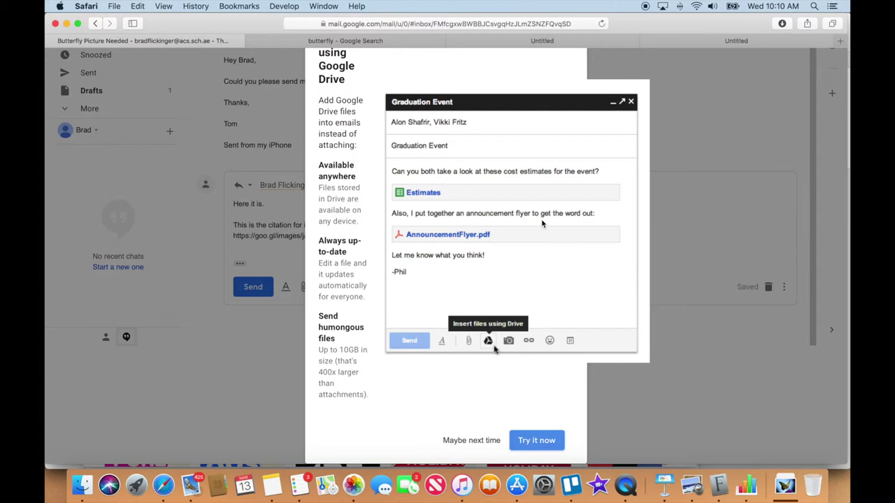
pyautogui.click(472, 441)
pyautogui.click(303, 405)
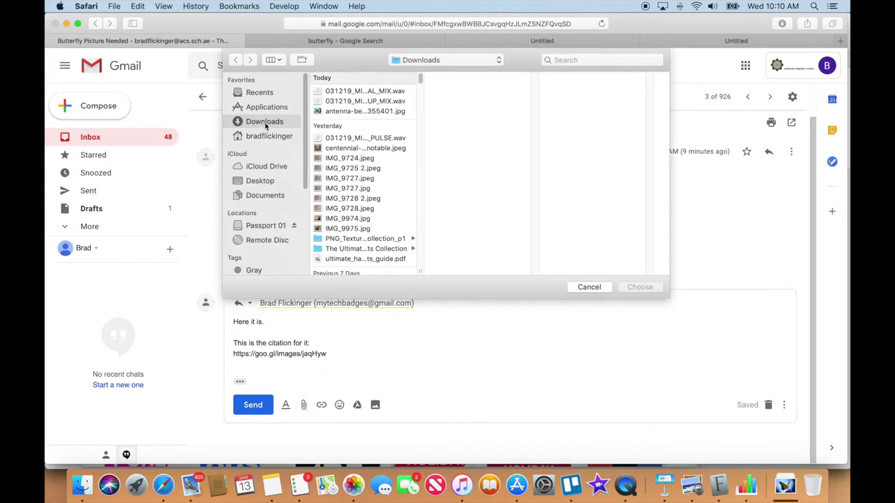
pyautogui.click(346, 112)
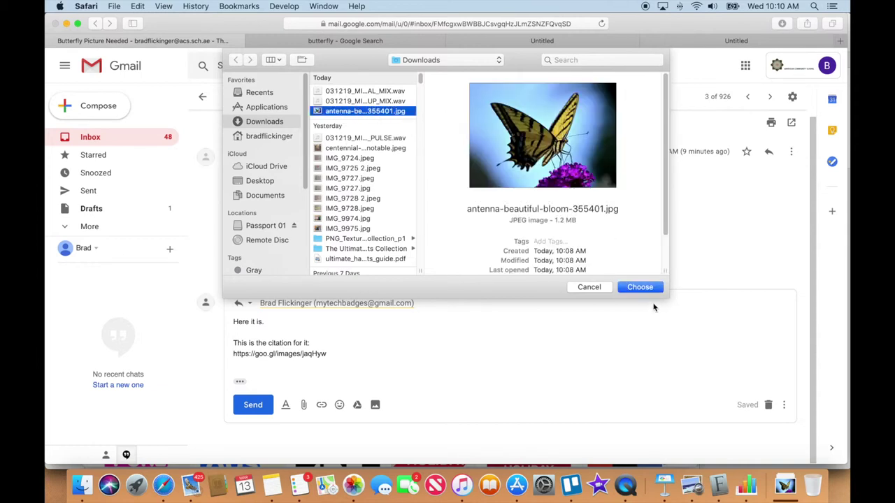
pyautogui.click(640, 288)
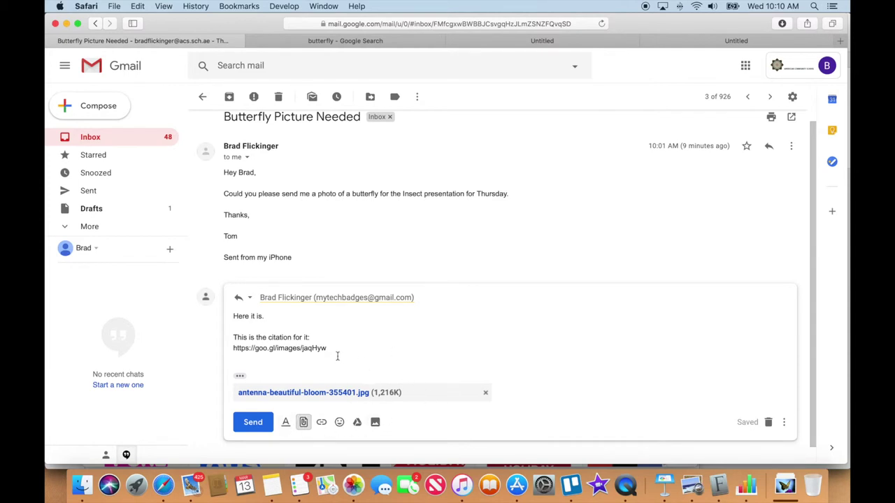
# - Send the butterfly reply and review the sent message with its attachment in the conversation
pyautogui.click(253, 420)
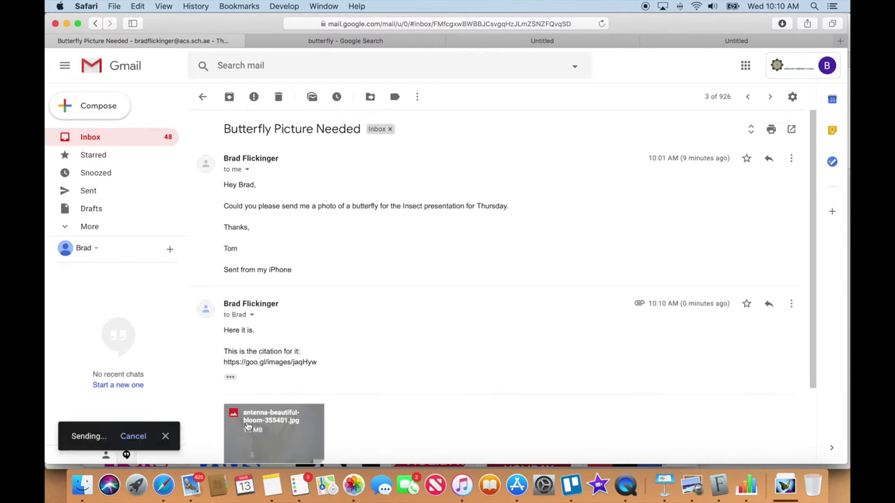
pyautogui.scroll(-5, 355, 367)
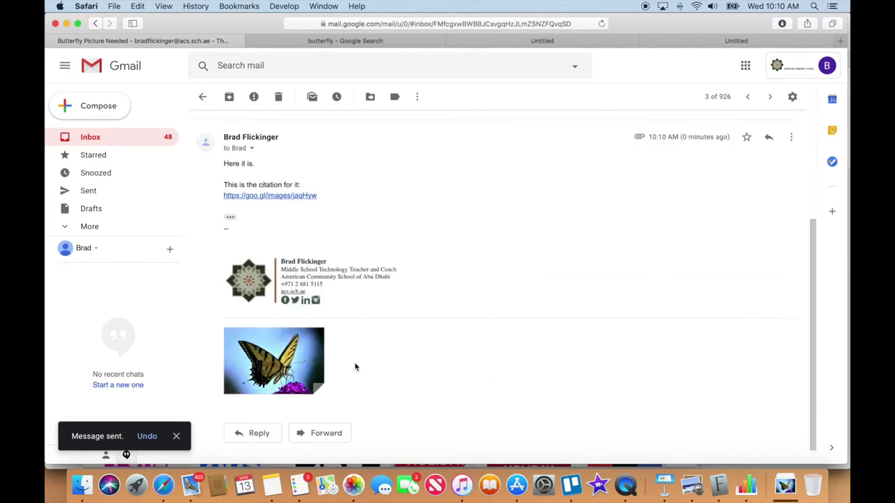
pyautogui.scroll(5, 355, 367)
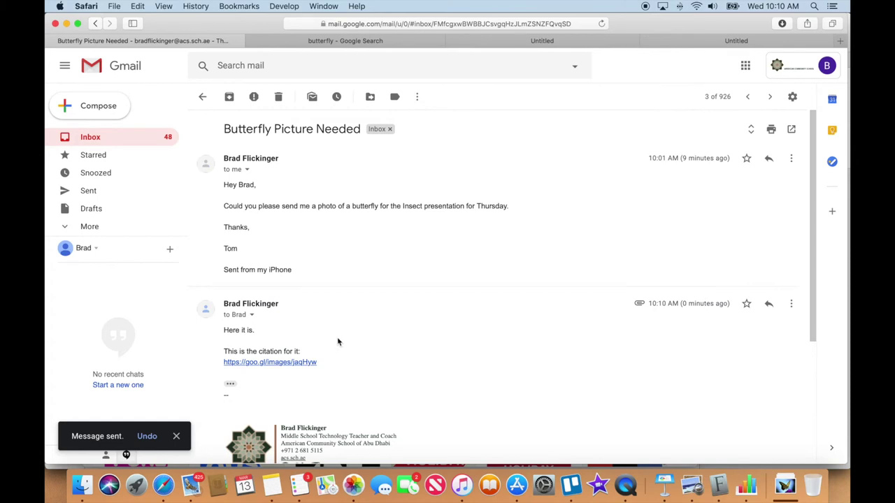
# - Open the "Sloth Photo" email from the inbox, download its image1.jpeg attachment, and view the file in Preview
pyautogui.click(116, 140)
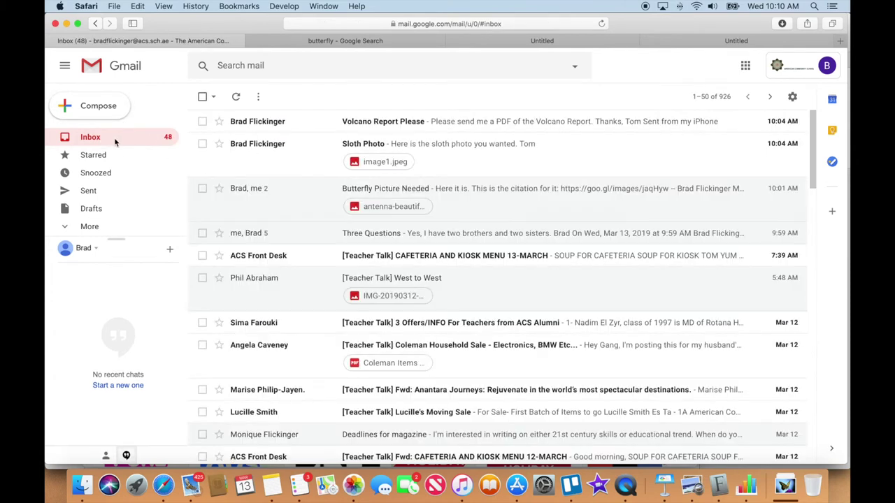
pyautogui.click(311, 149)
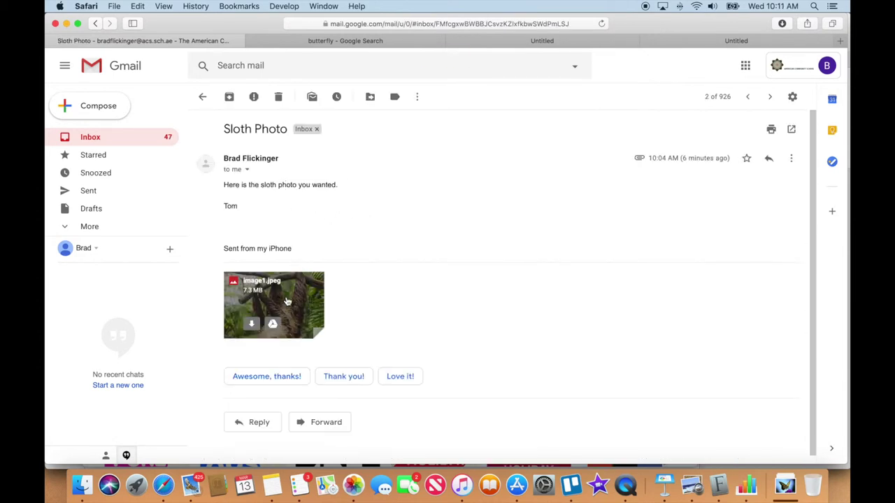
pyautogui.moveTo(312, 313)
pyautogui.click(253, 325)
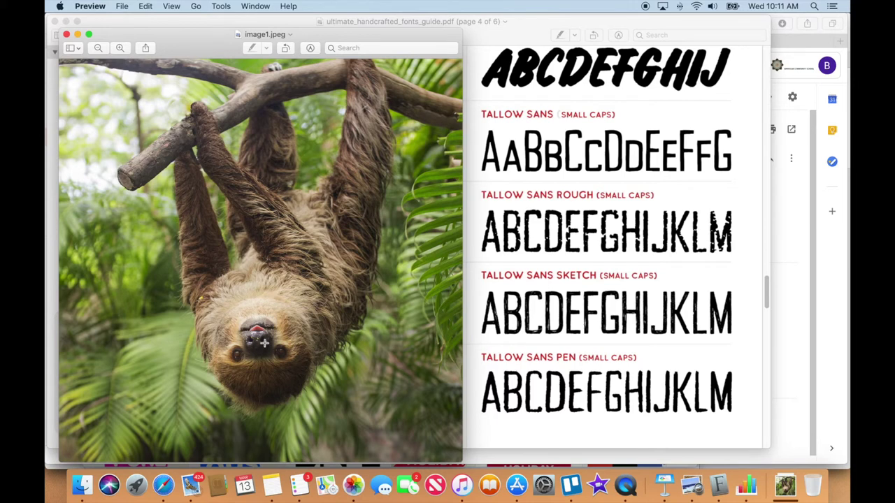
# - Examine the sloth's face in image1.jpeg up close, and return to the full picture
pyautogui.click(121, 48)
pyautogui.click(121, 49)
pyautogui.click(120, 48)
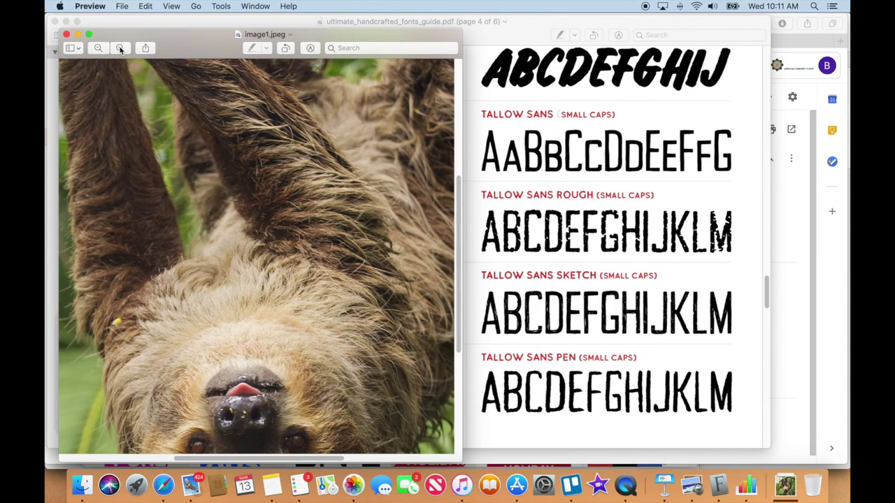
pyautogui.click(121, 48)
pyautogui.moveTo(458, 217); pyautogui.dragTo(457, 279)
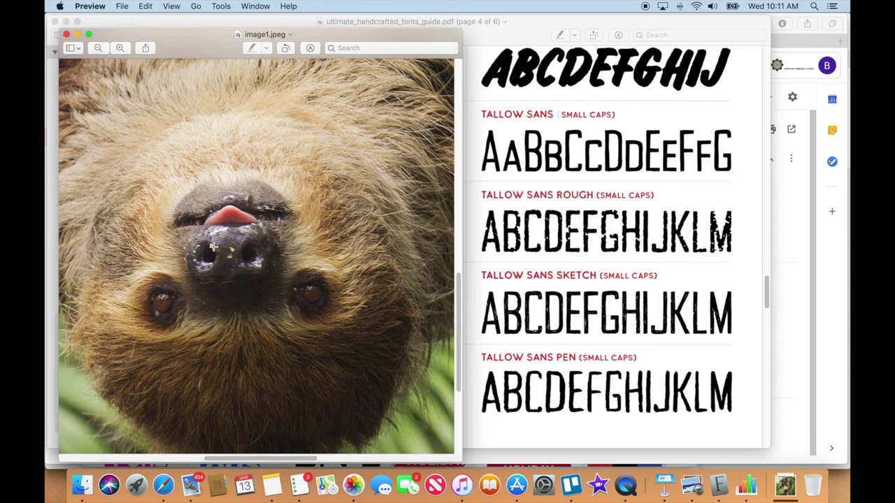
pyautogui.click(98, 47)
pyautogui.click(98, 47)
pyautogui.click(98, 47)
pyautogui.click(98, 47)
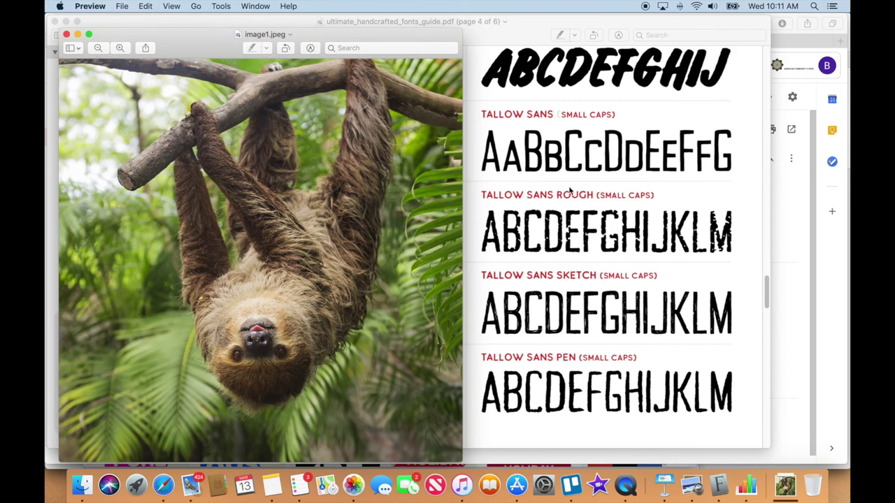
# - Switch back to Gmail in Safari and return from the "Sloth Photo" email to the inbox
pyautogui.click(788, 285)
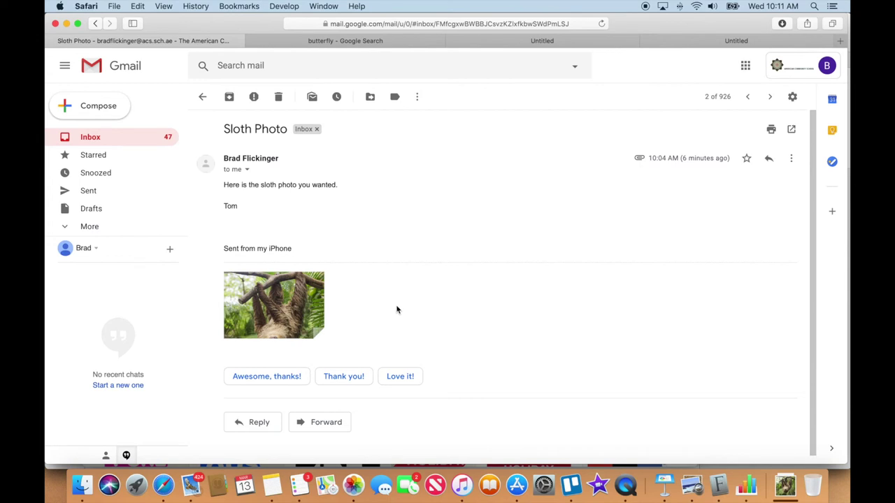
pyautogui.click(100, 137)
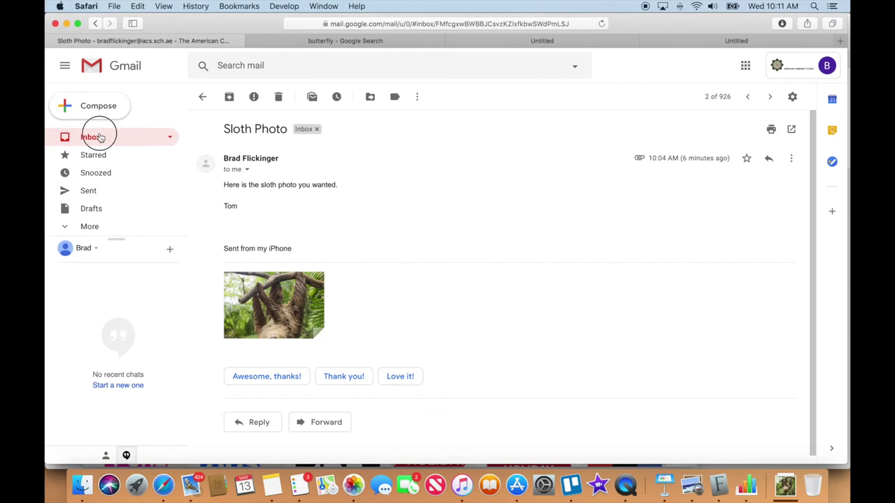